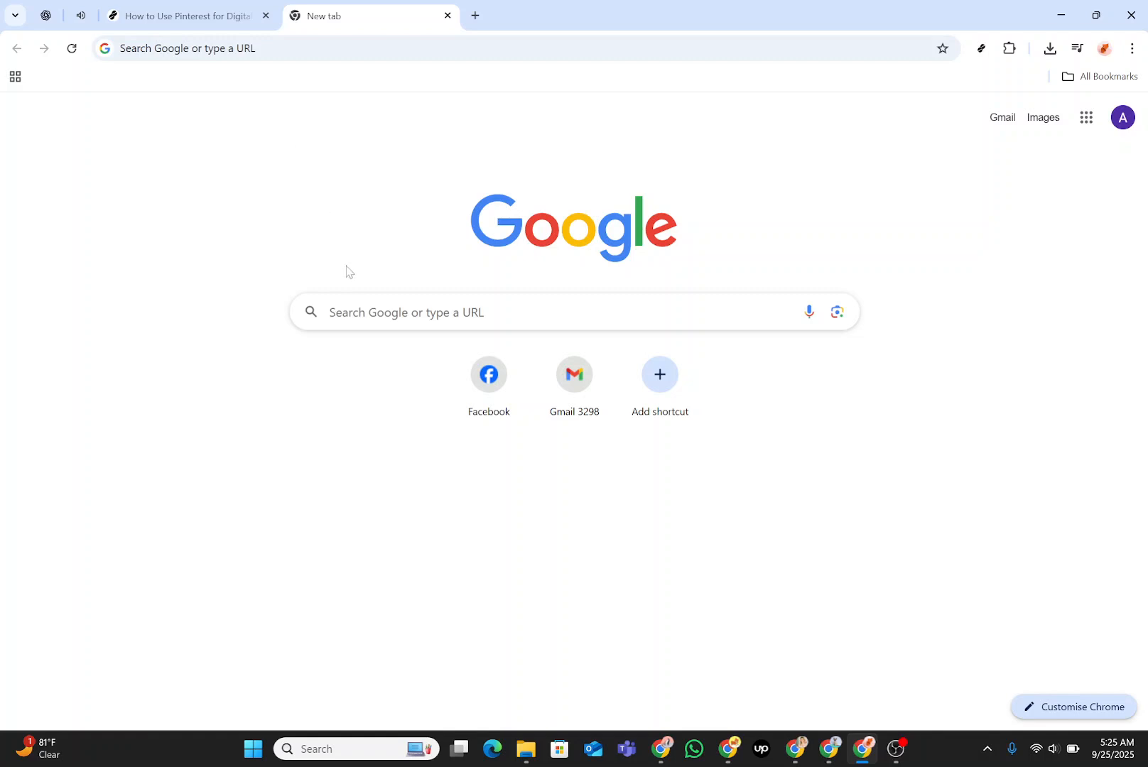
- Search Google for "pinterest" and open the official Pinterest website from the results
click(359, 311)
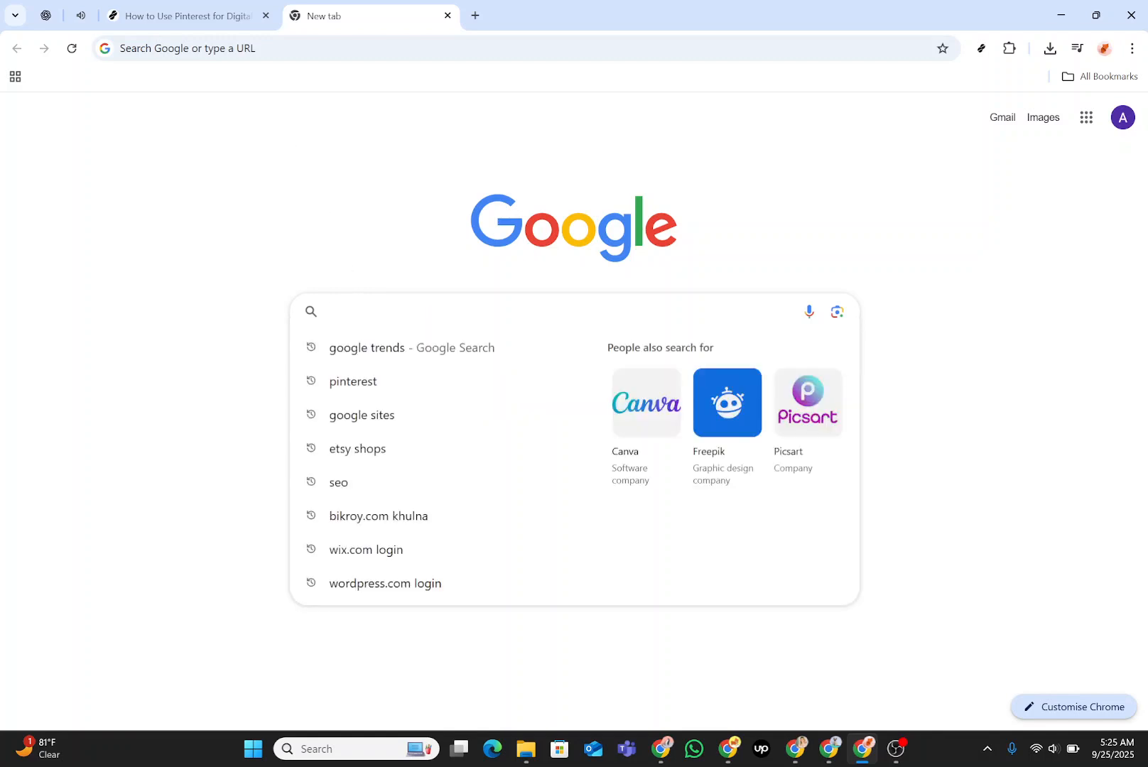
click(355, 380)
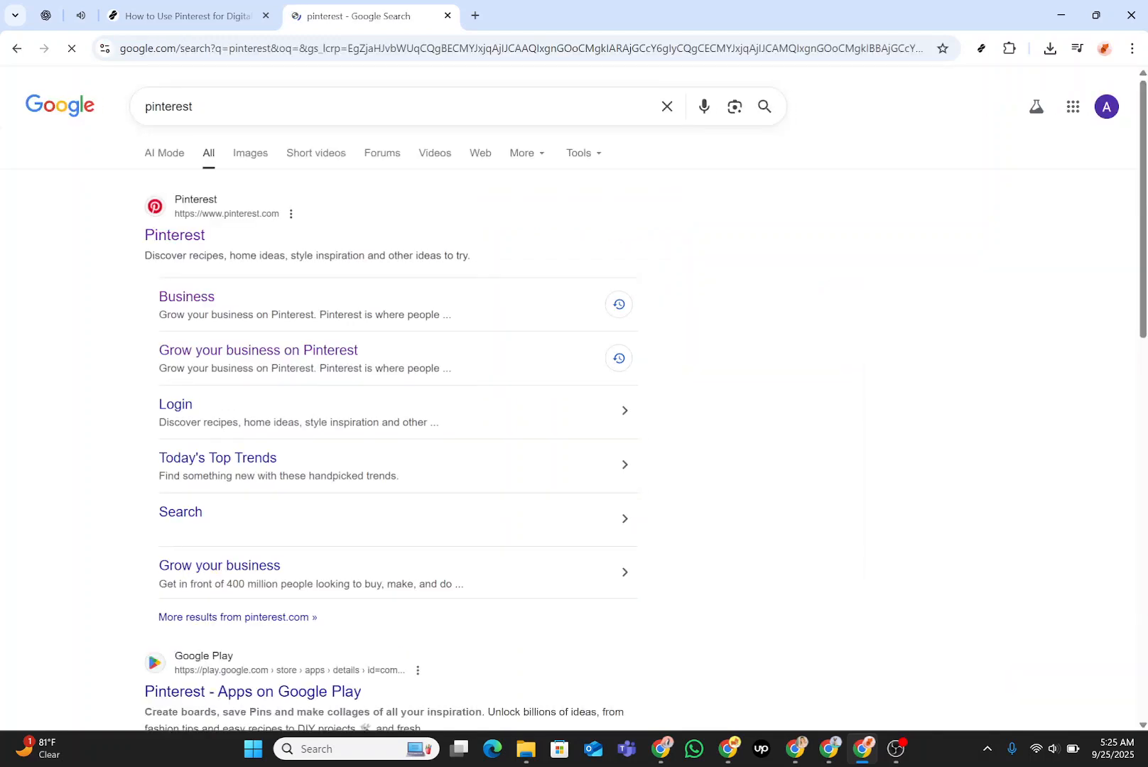
click(200, 239)
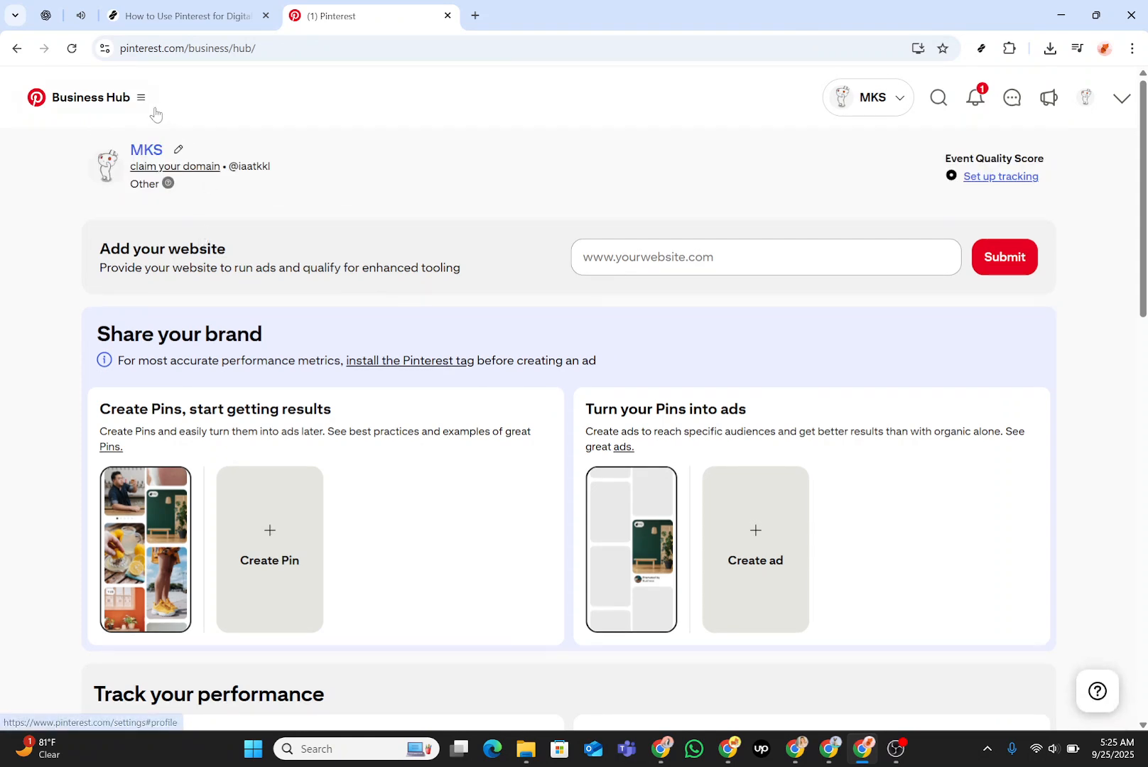
- Create a board named "Ebooks & Guides for Bloggers" and save the suggested "Create Free Ebook Templates" Pin to it
click(146, 104)
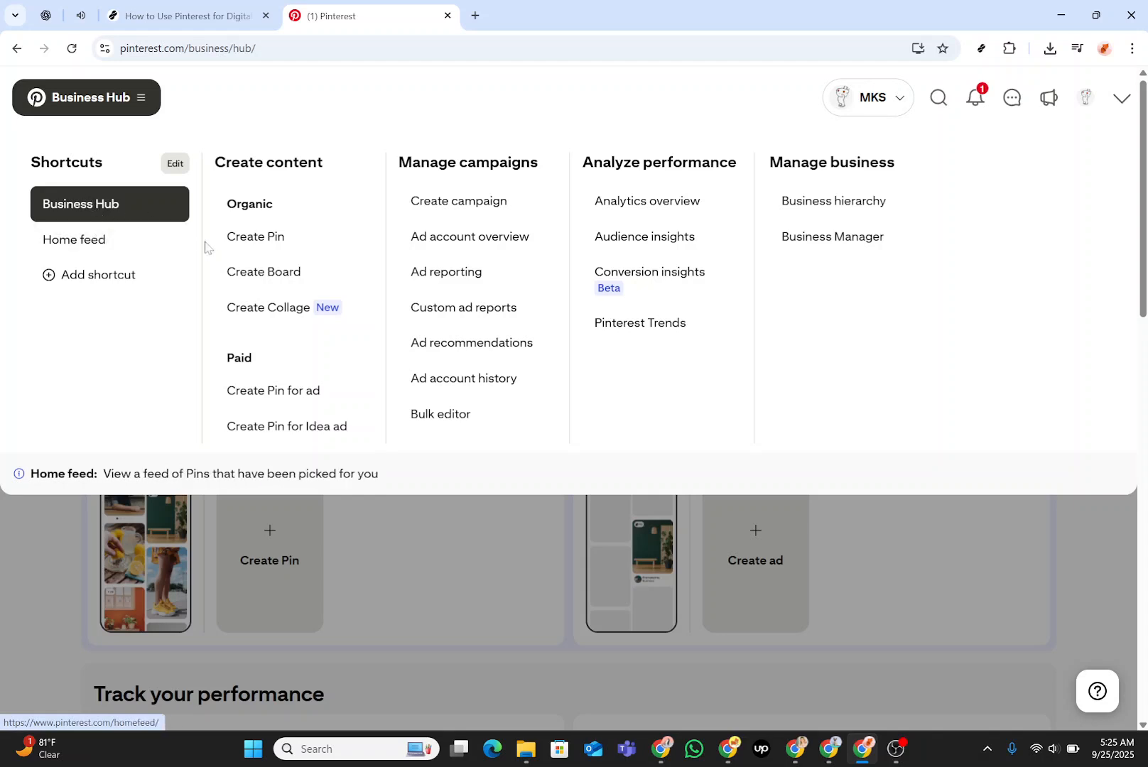
click(265, 274)
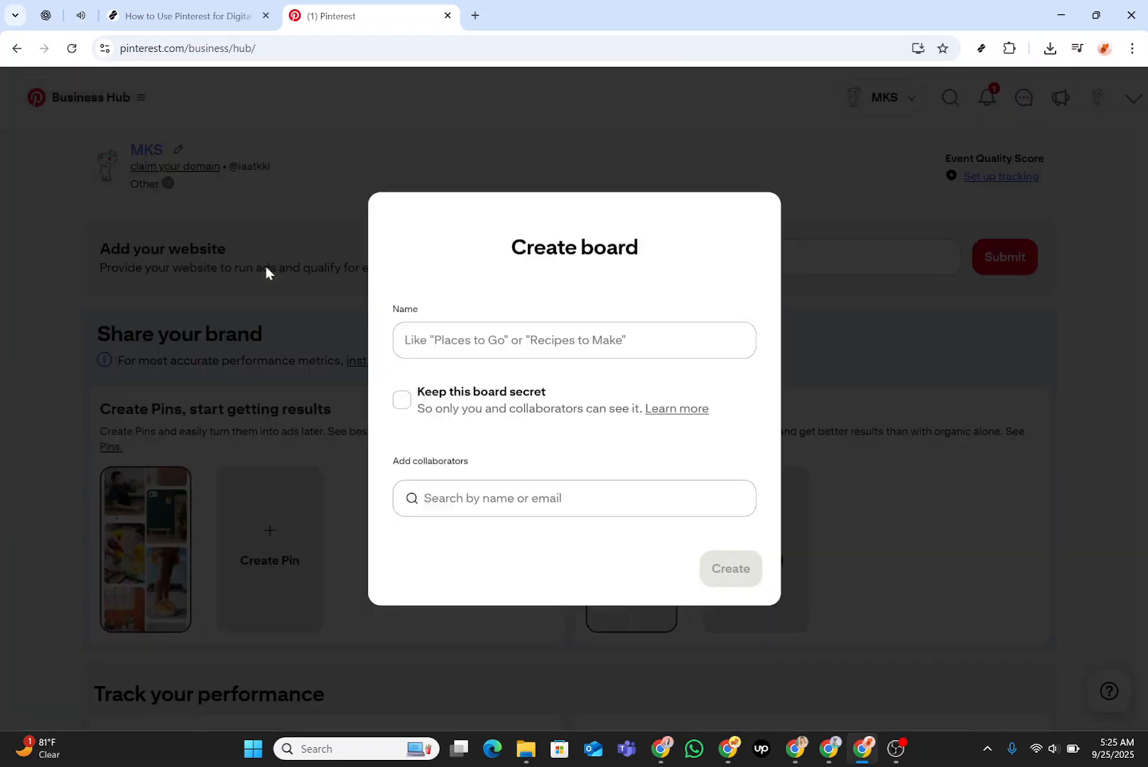
click(429, 340)
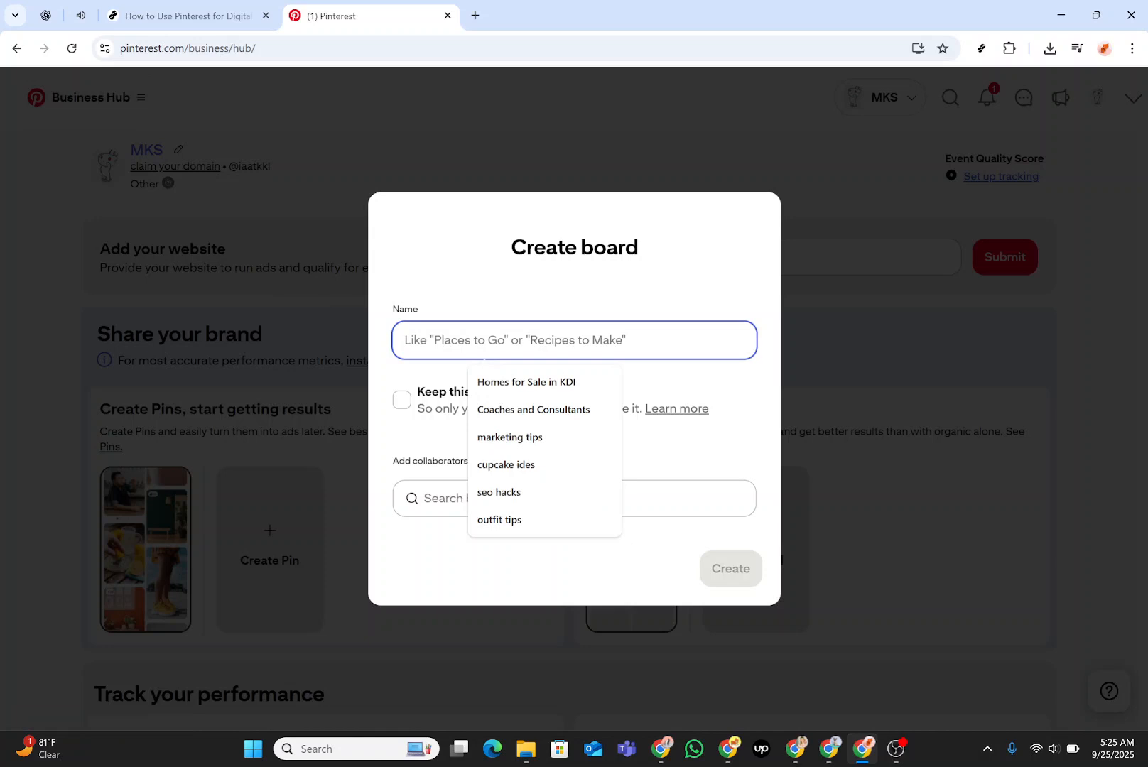
text(Ebooks & Guides for Bloggers)
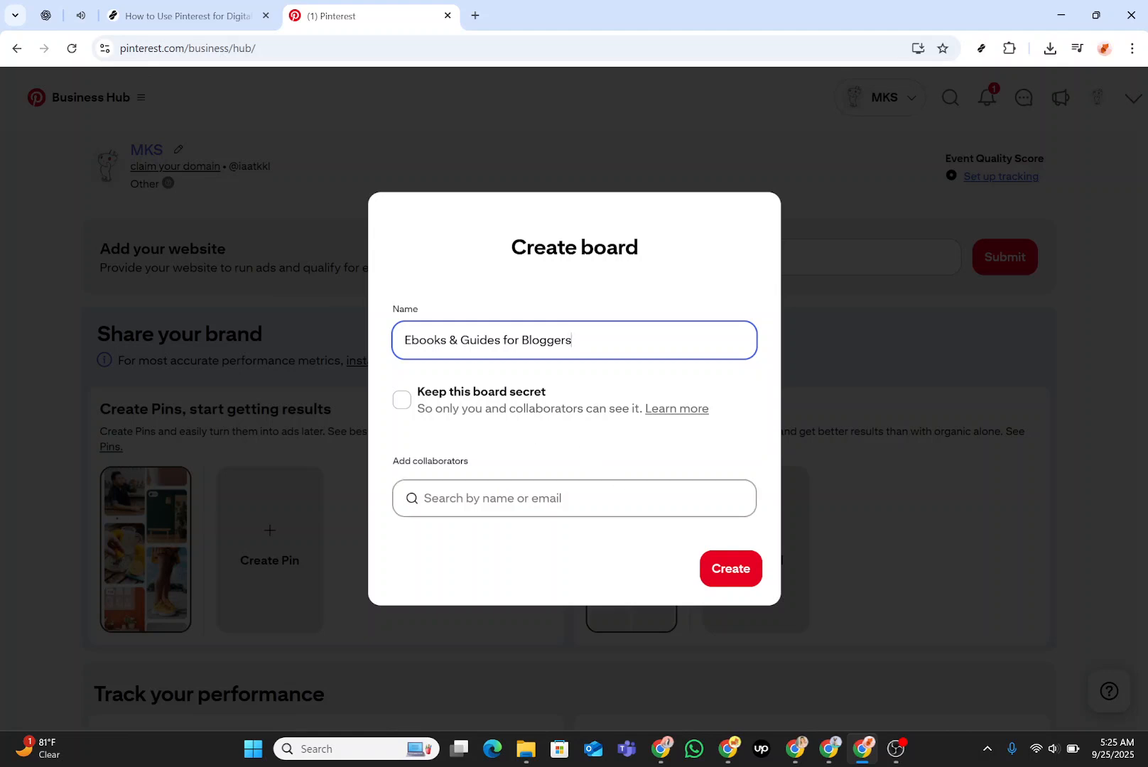
click(721, 584)
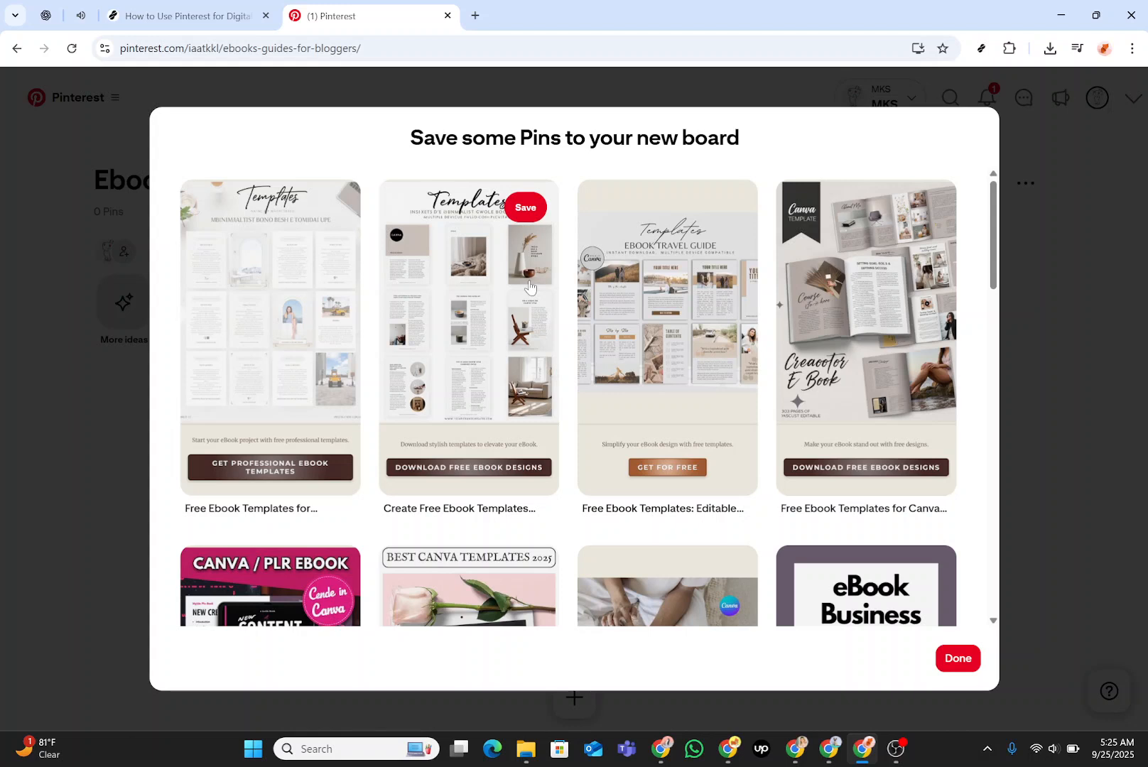
click(530, 285)
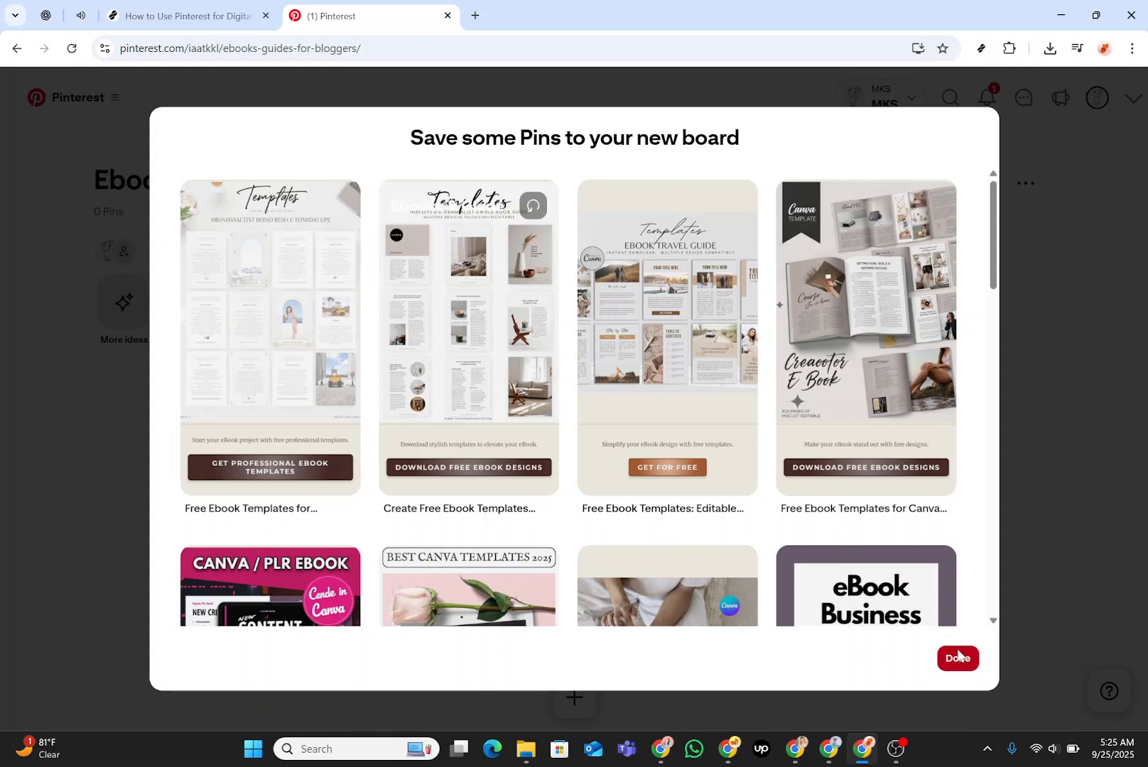
click(958, 657)
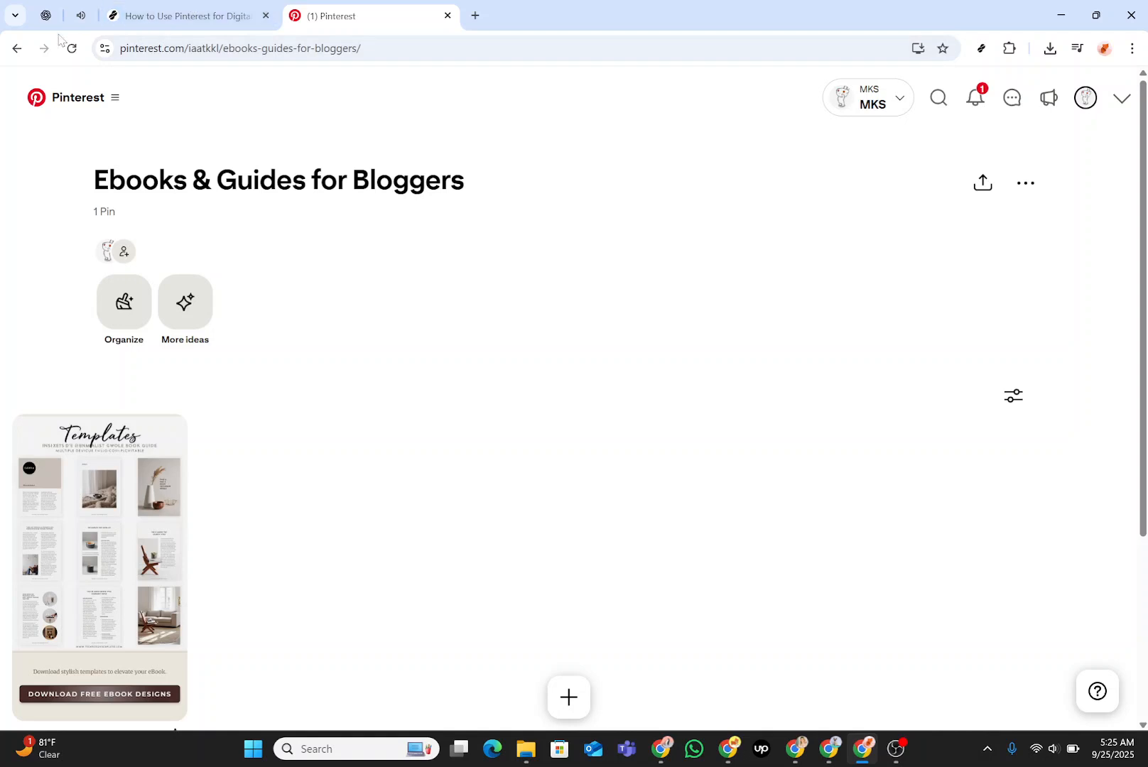
- Start a new organic Pin and upload the image 0x0 from the Downloads folder
click(112, 101)
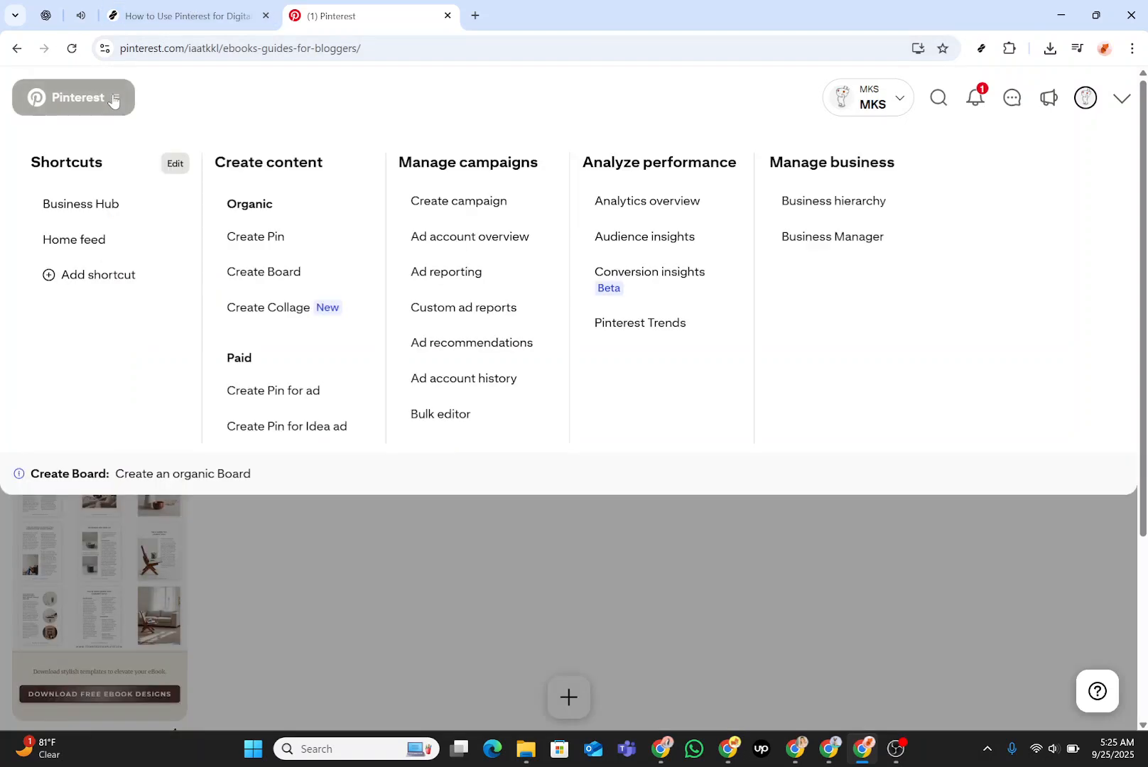
click(283, 245)
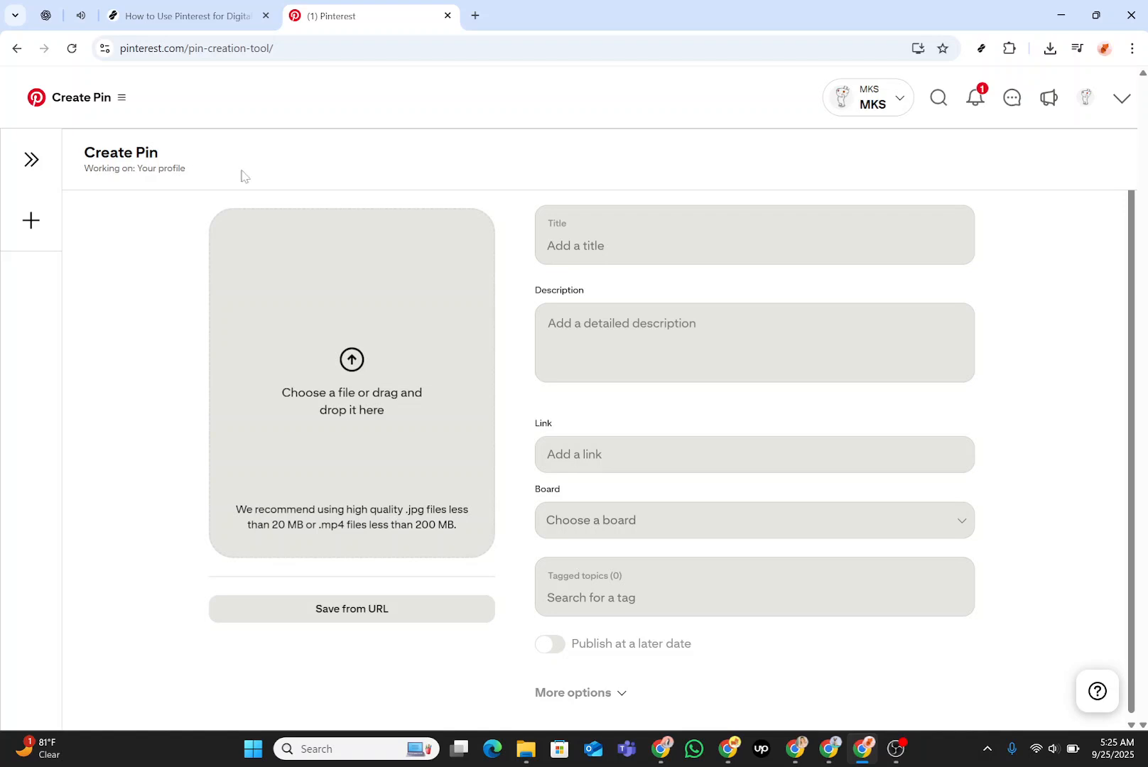
click(359, 372)
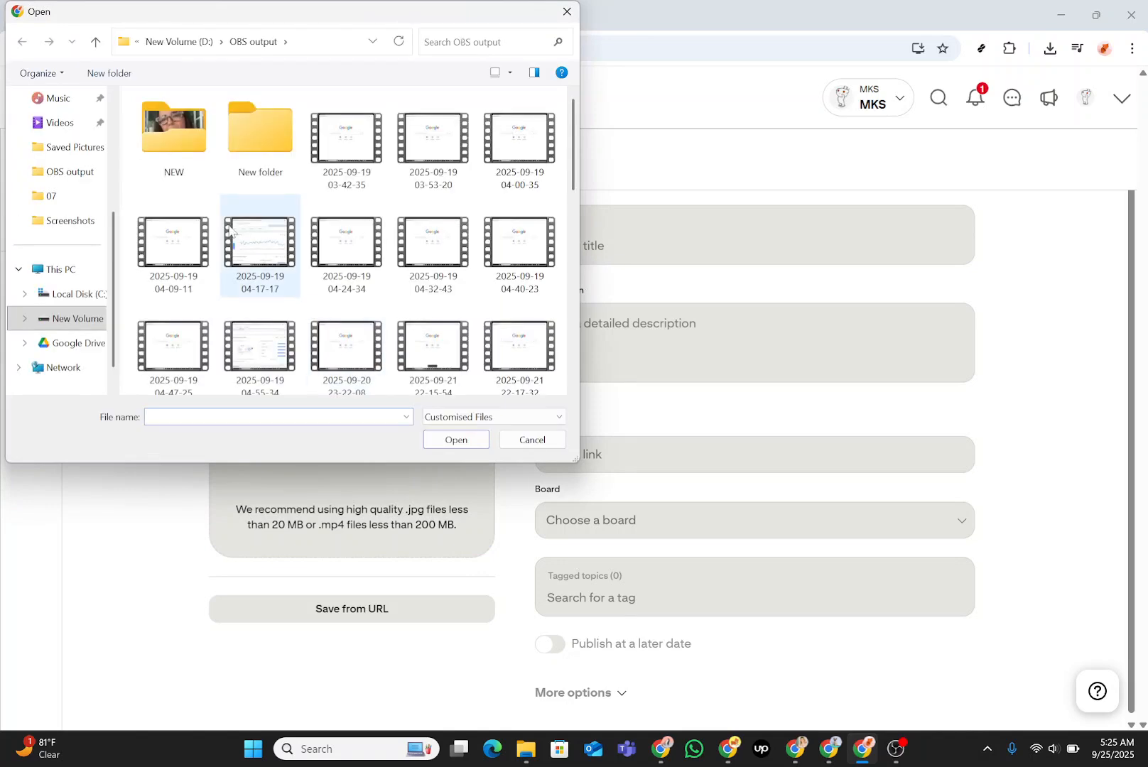
scroll(87, 160, up, 2)
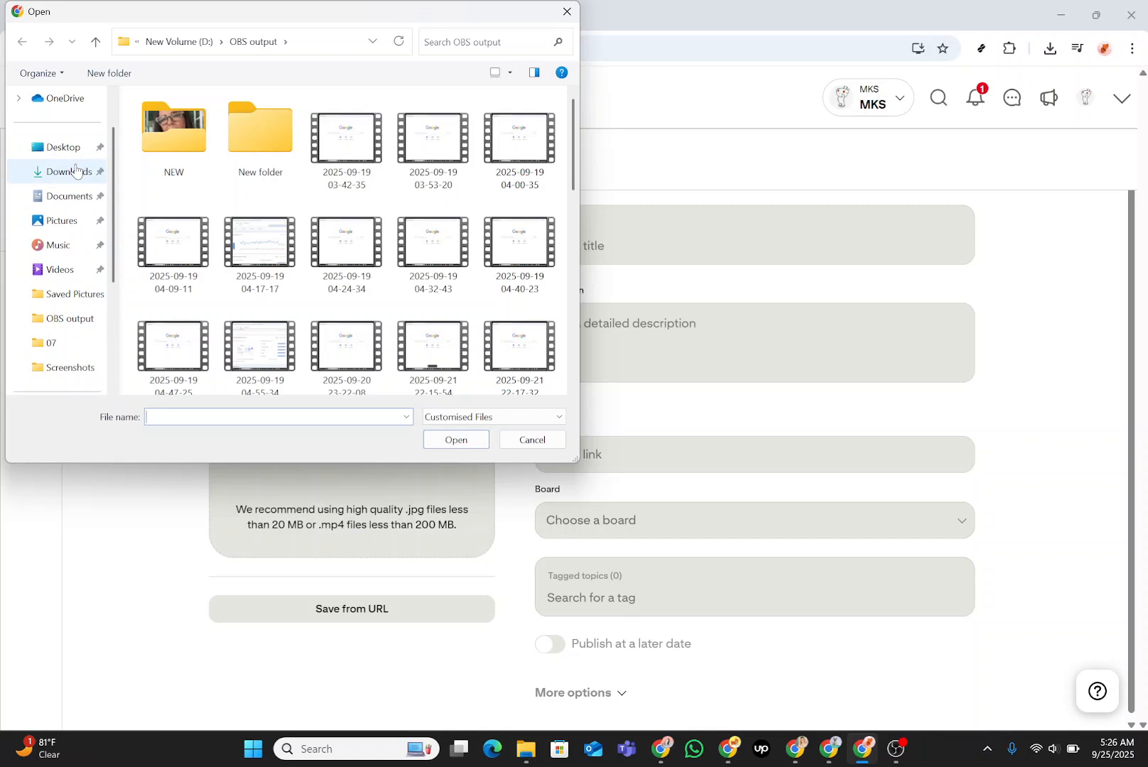
click(76, 171)
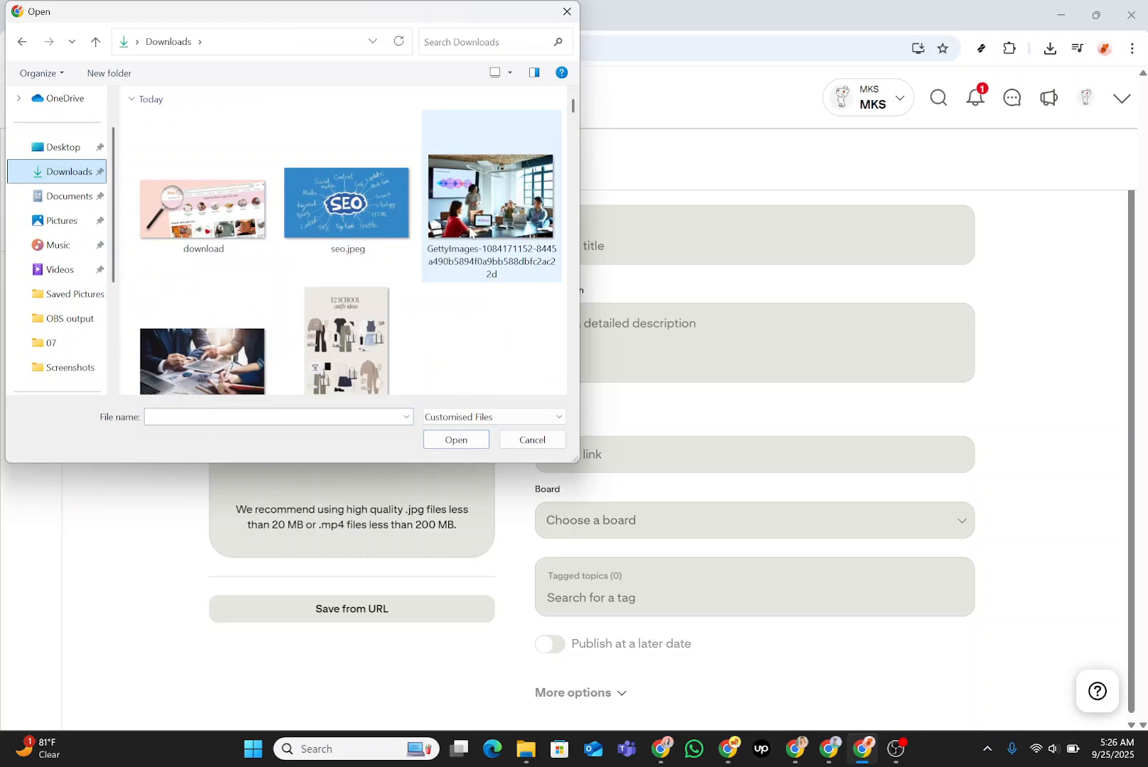
click(237, 369)
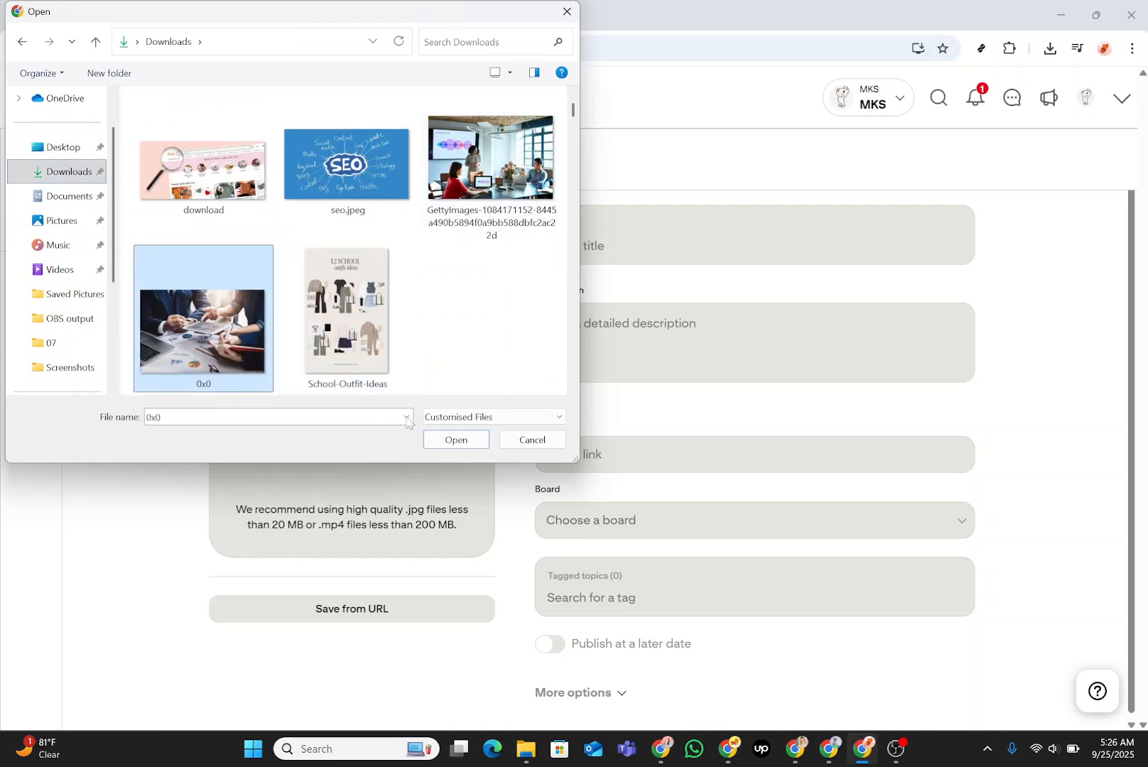
click(450, 444)
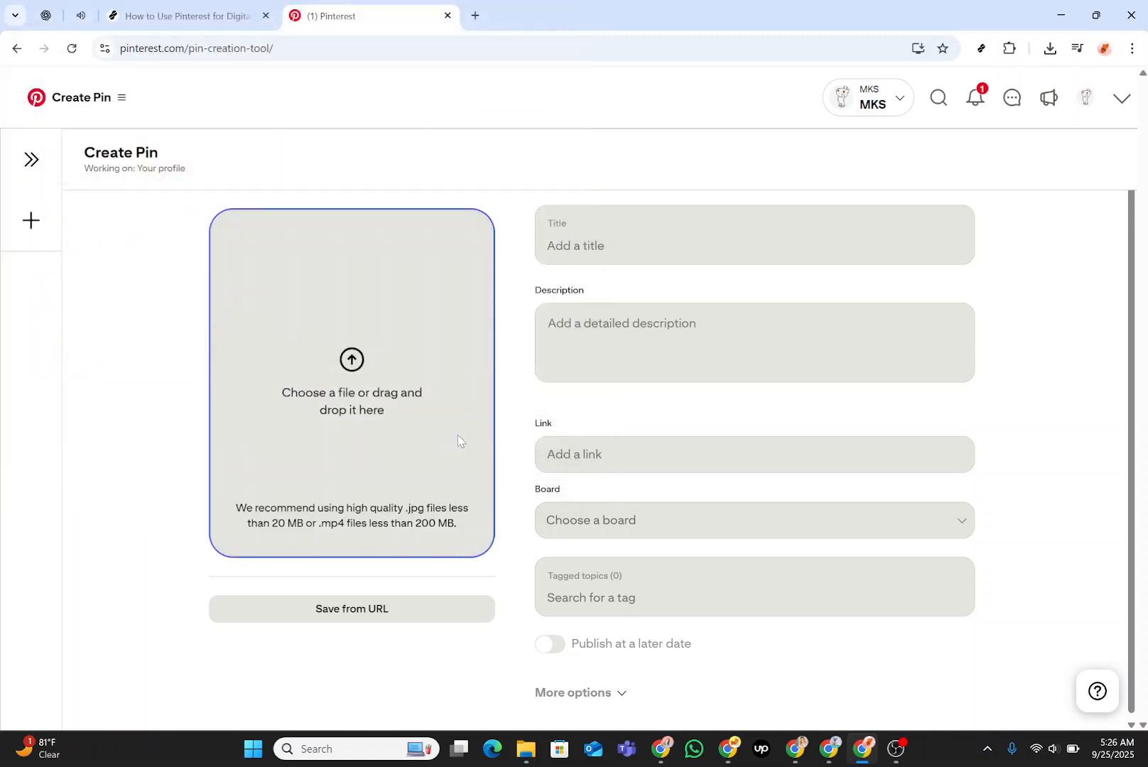
- Set the new Pin's title to "contant planner"
click(640, 245)
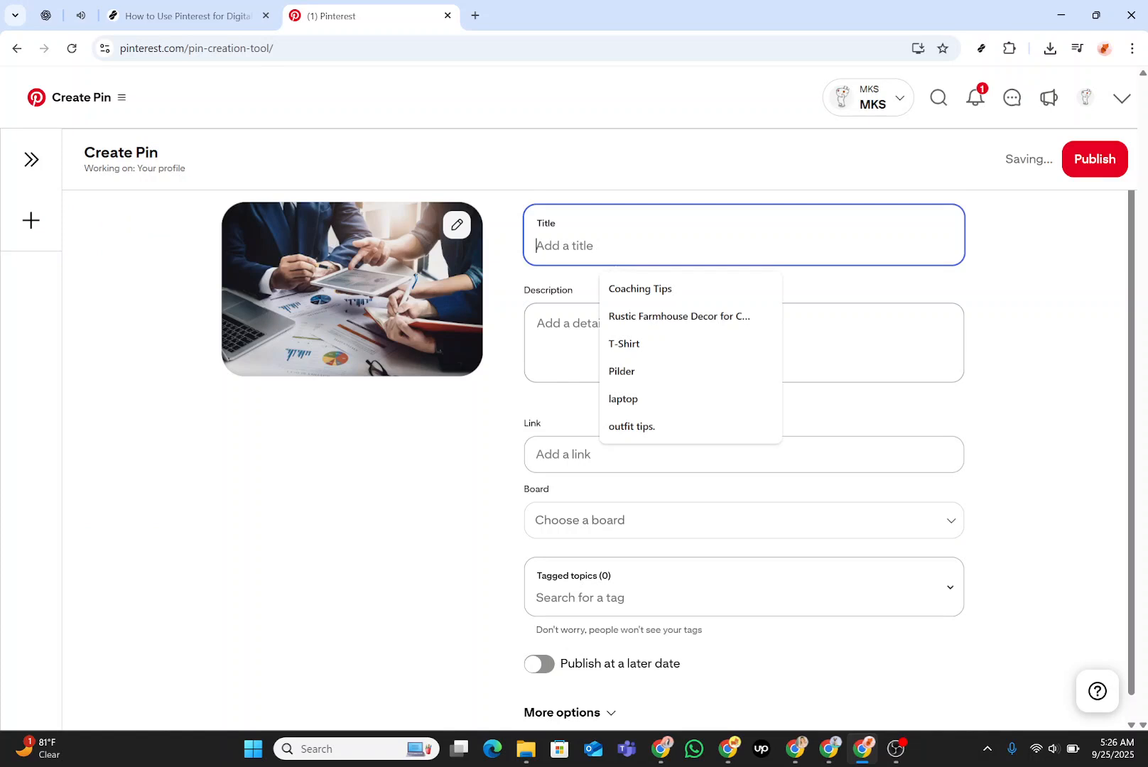
text(co)
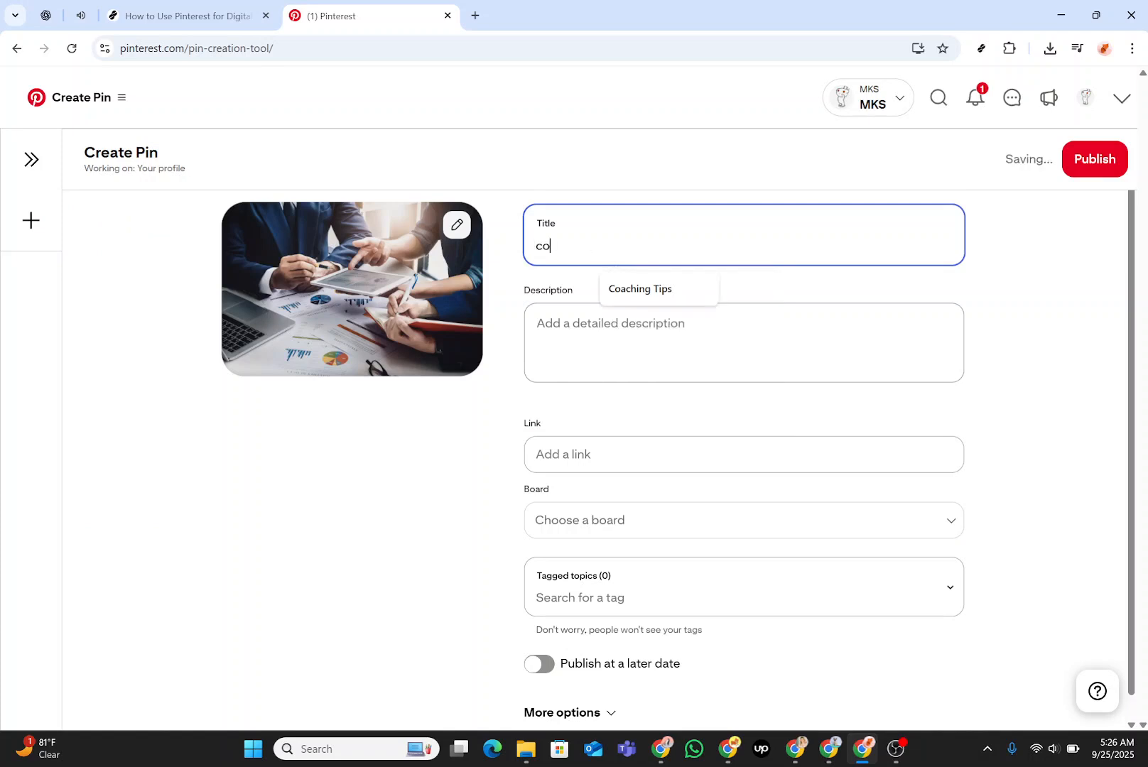
text(nt)
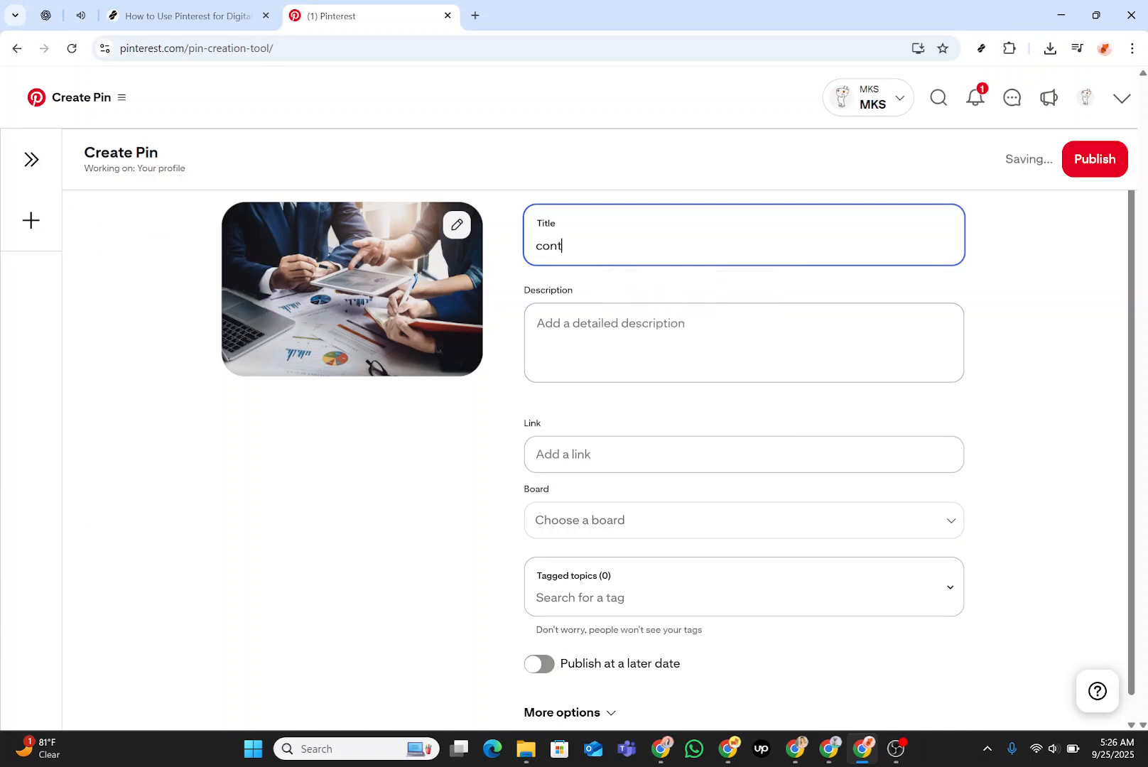
text(ant planner)
- Assign the Pin to the "content writing" board and publish it
scroll(849, 529, down, 1)
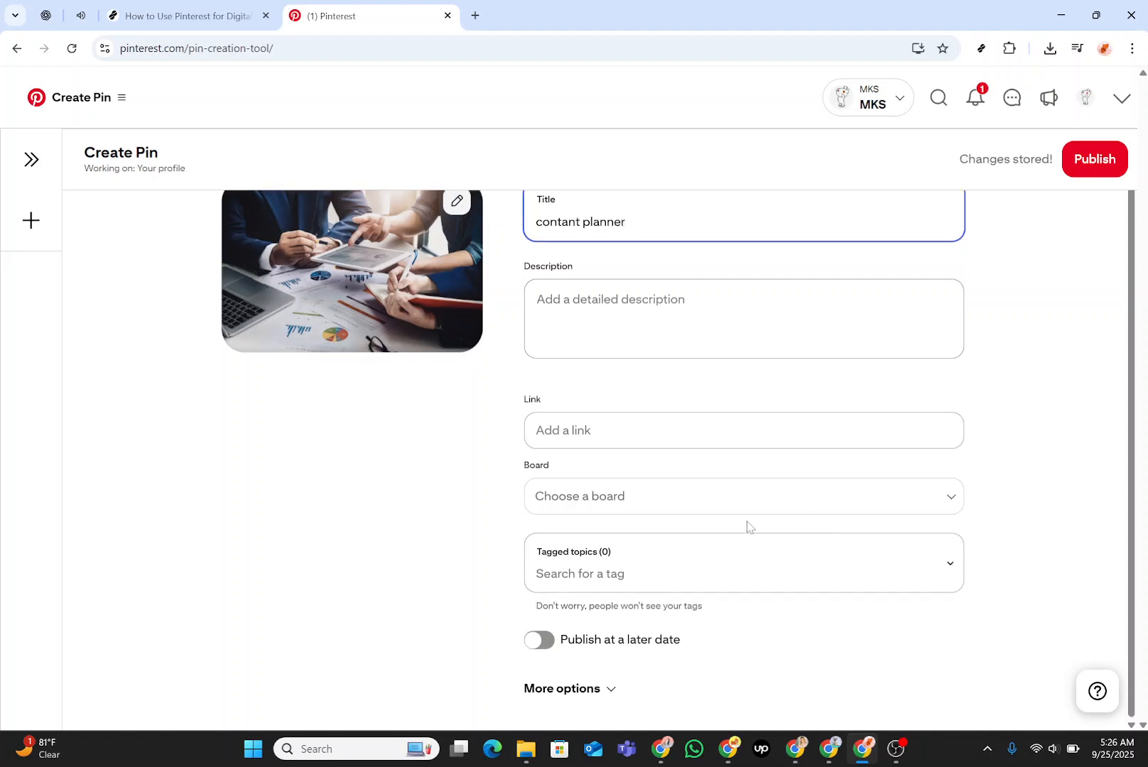
click(634, 499)
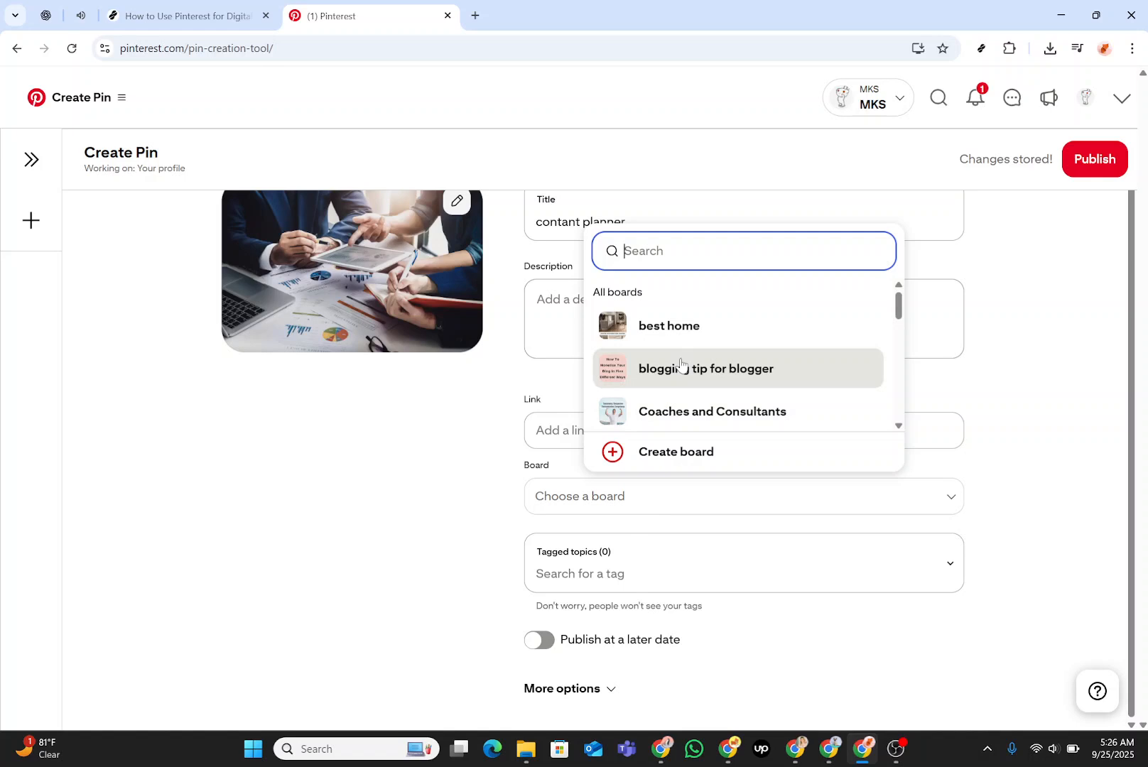
scroll(681, 364, down, 1)
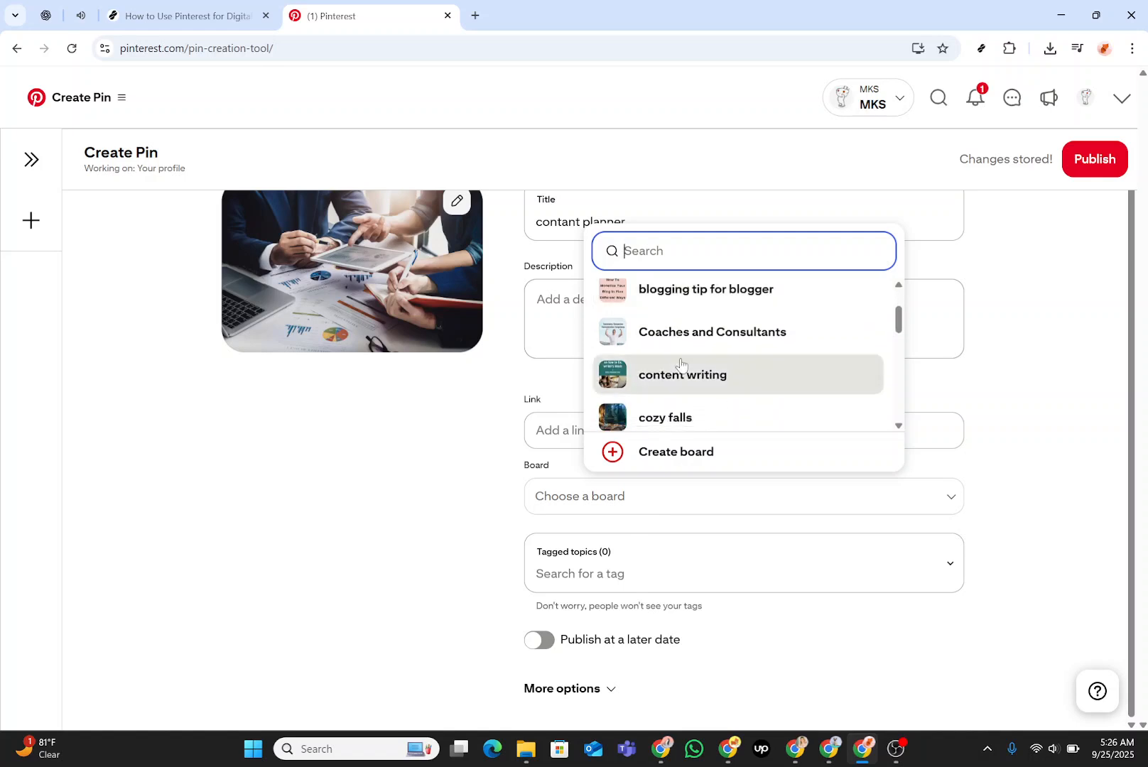
scroll(684, 361, down, 1)
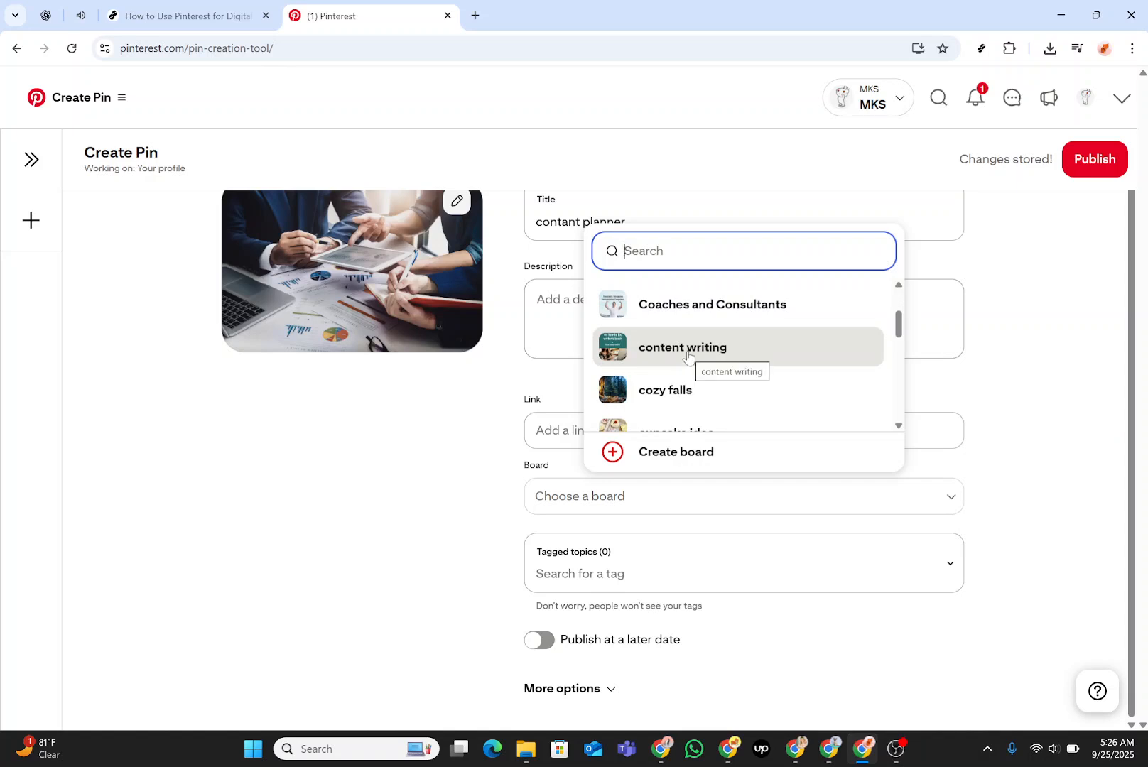
click(686, 349)
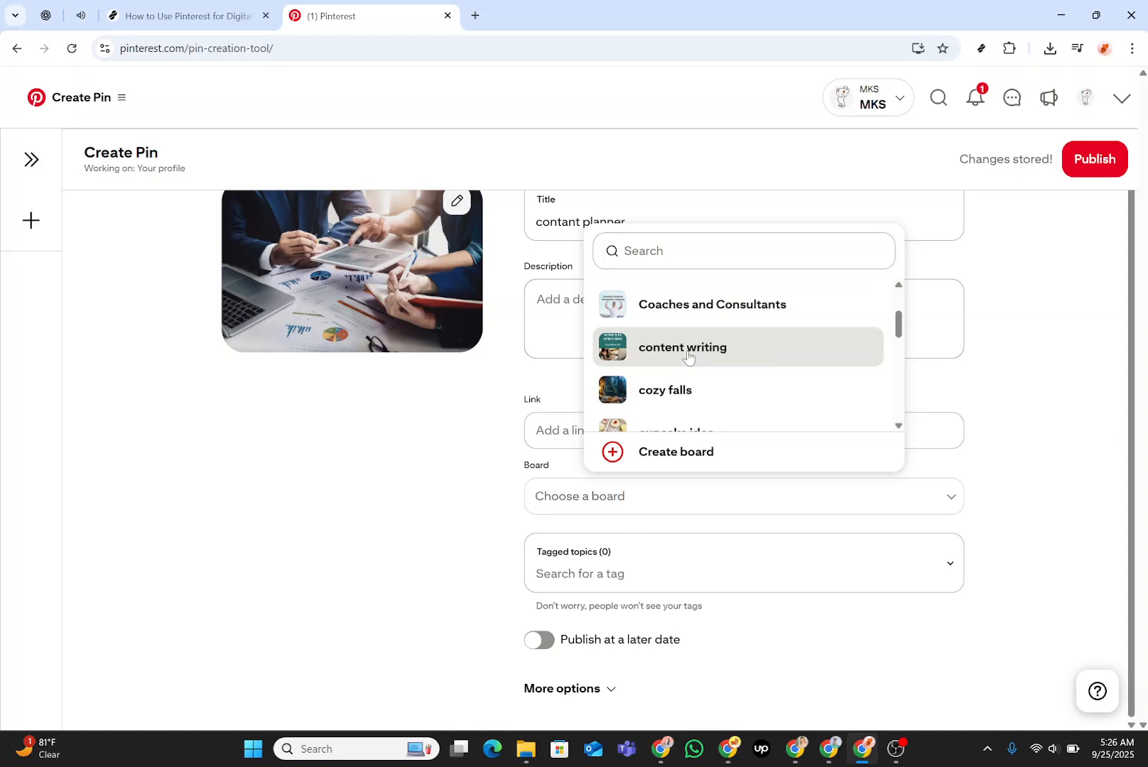
click(1085, 170)
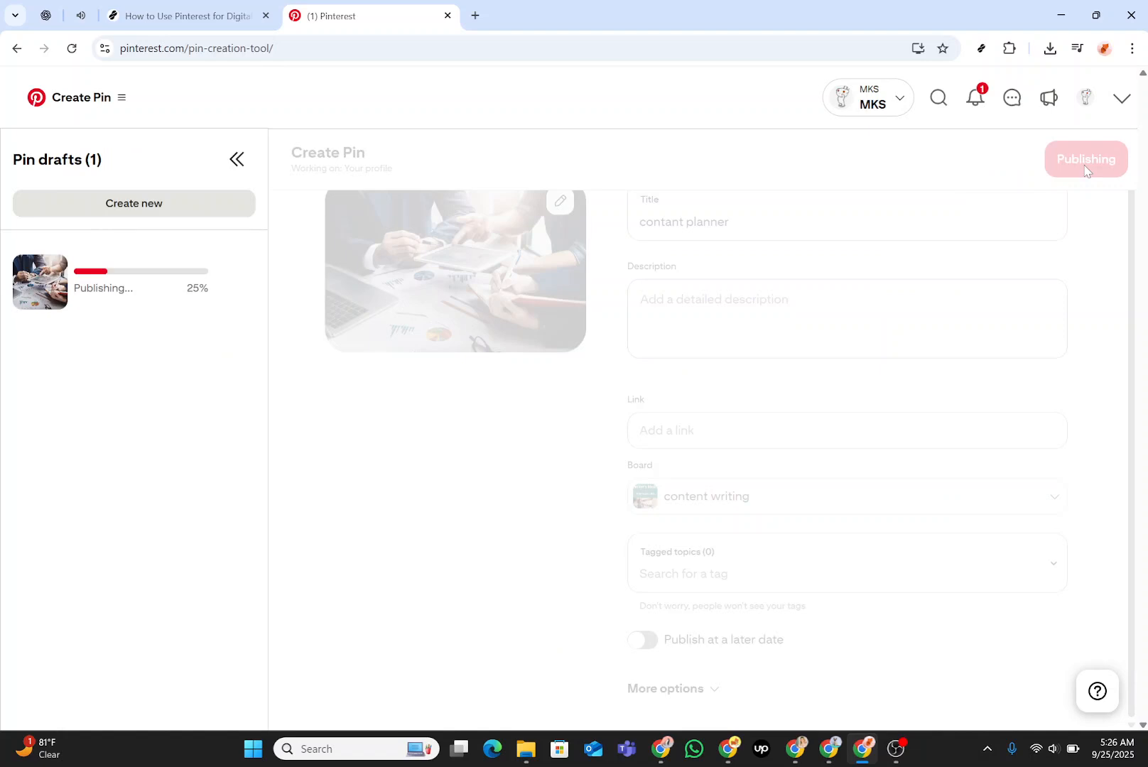
- Search Pinterest for "Ebooks & Guides for Bloggers" and save the "Easy eBook Design Tips for Bloggers" Pin
click(938, 98)
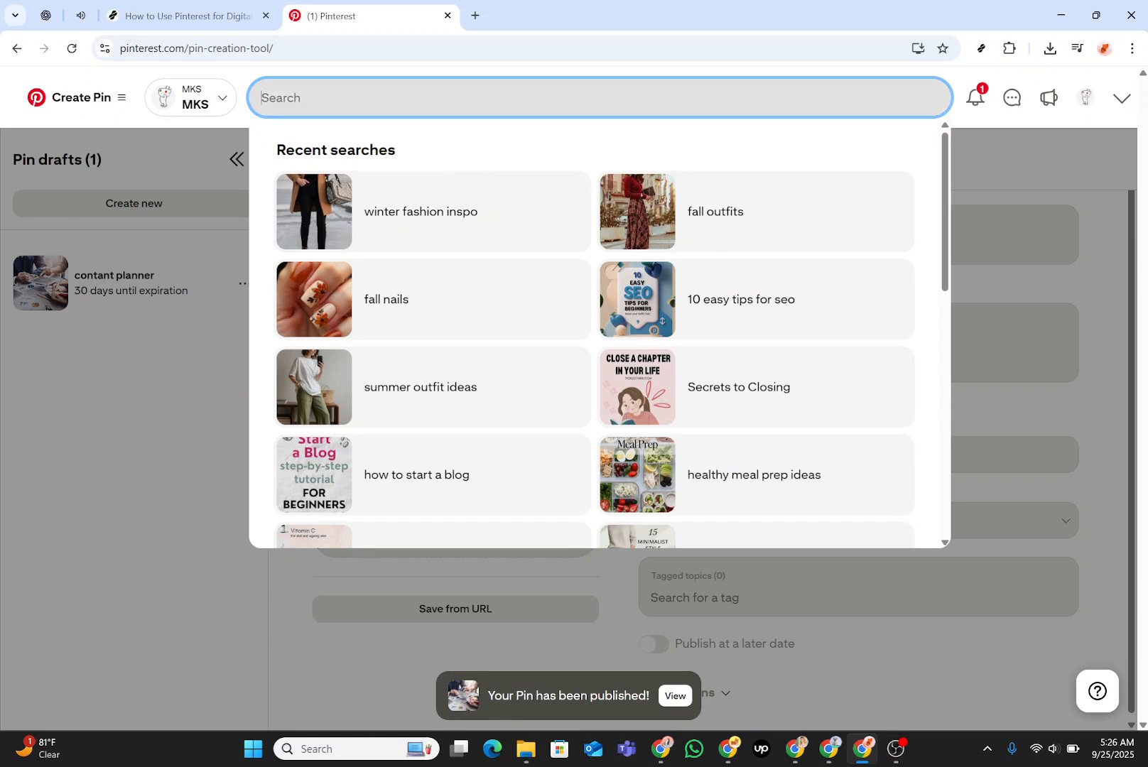
text(Ebooks & Guides for Bloggers)
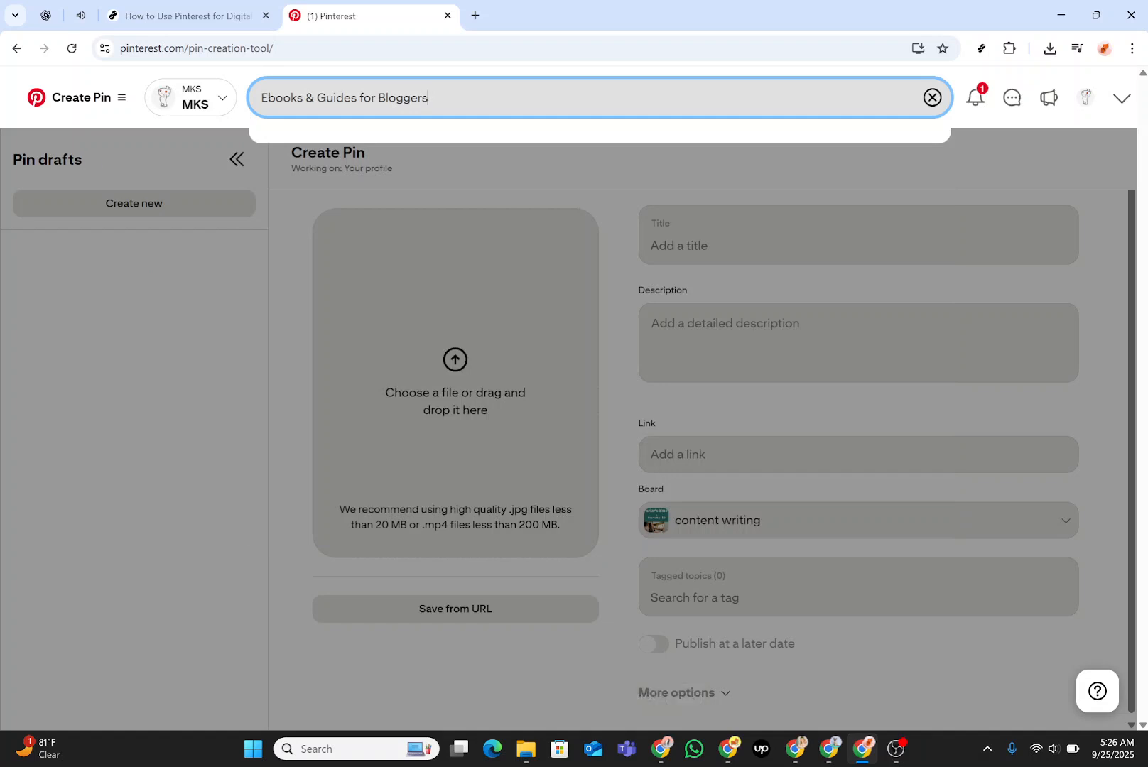
key(Return)
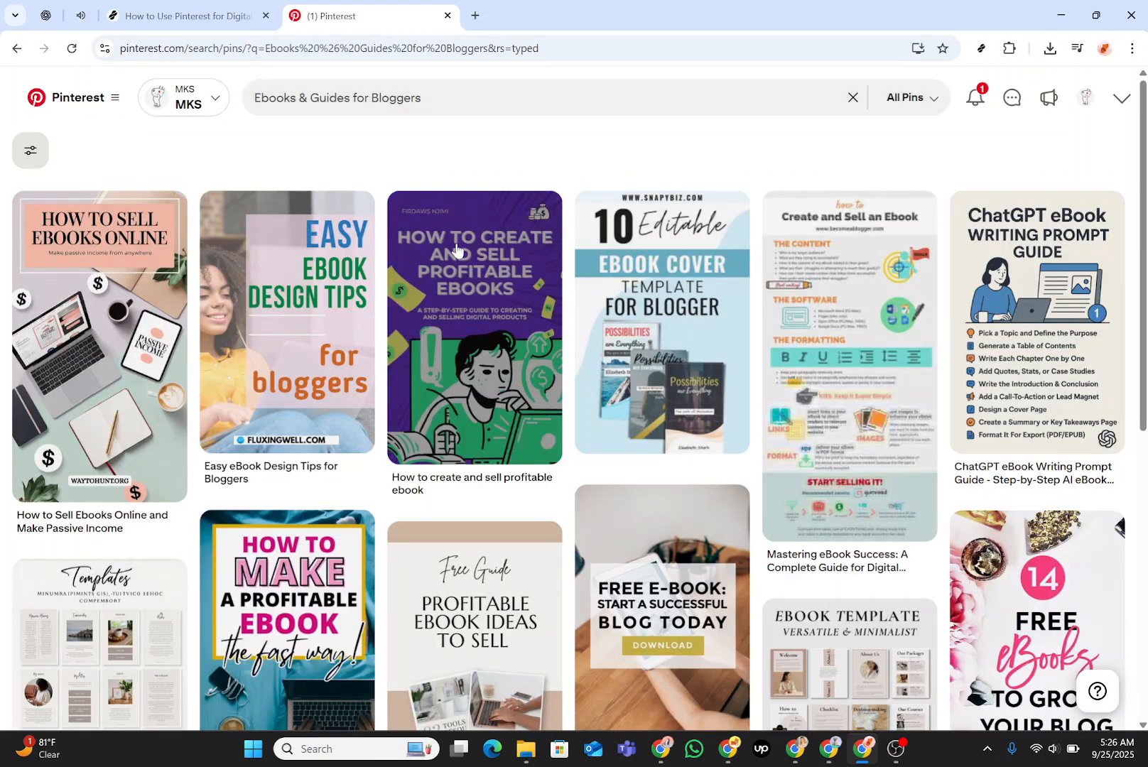
mouse_move(457, 245)
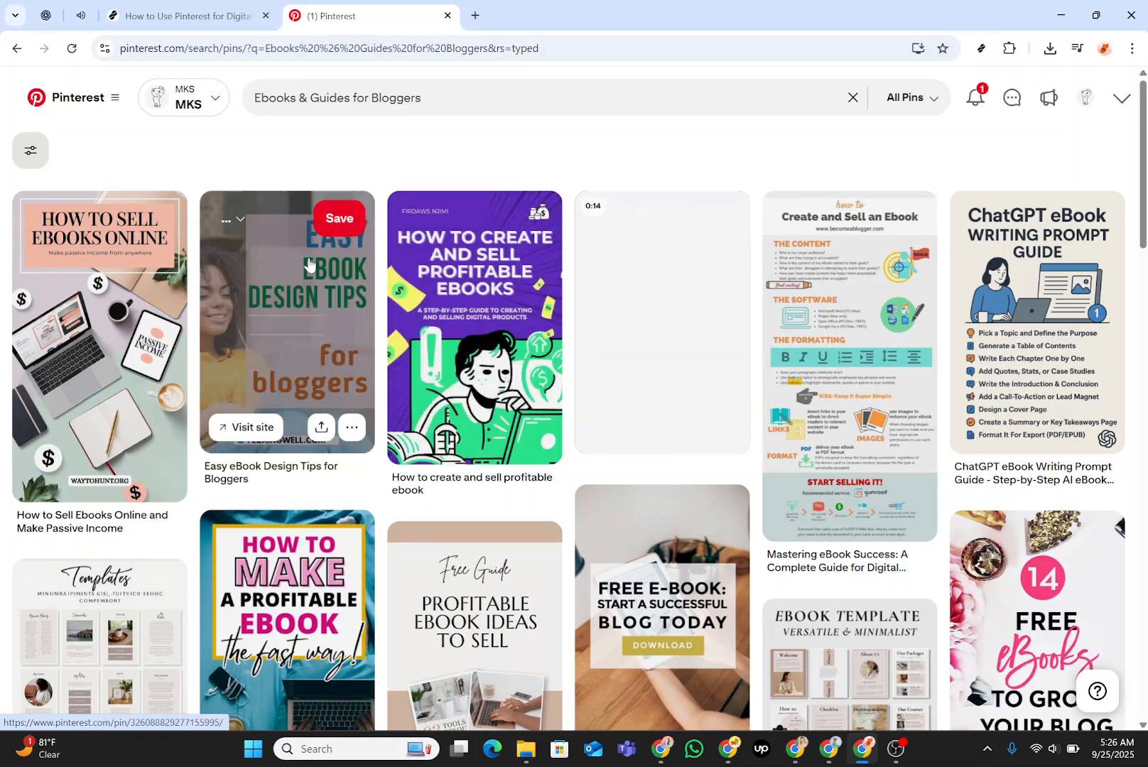
click(335, 219)
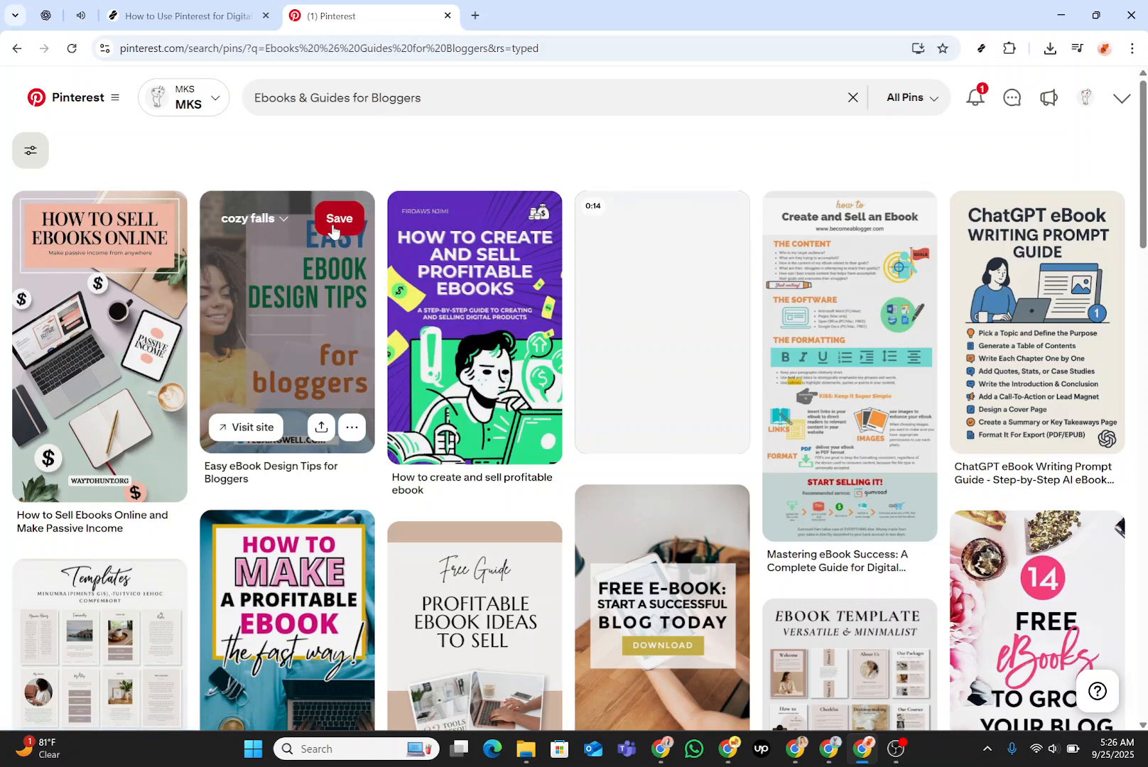